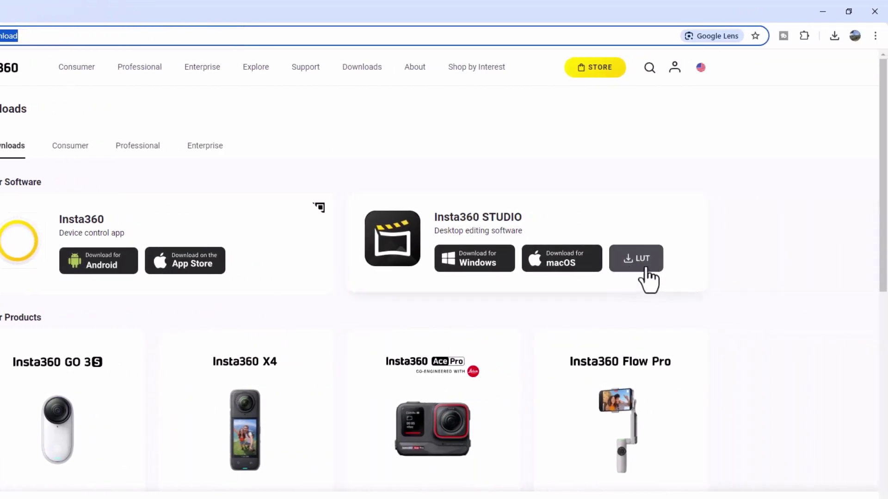
- Download the Insta360 STUDIO LUT pack from the Insta360 website
click(649, 278)
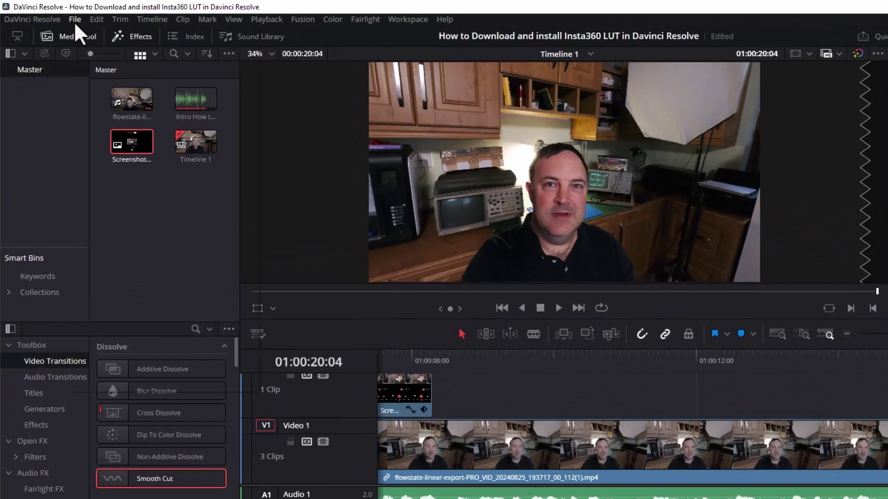
- Open Resolve's LUT folder from the Color Management page of Project Settings
click(76, 21)
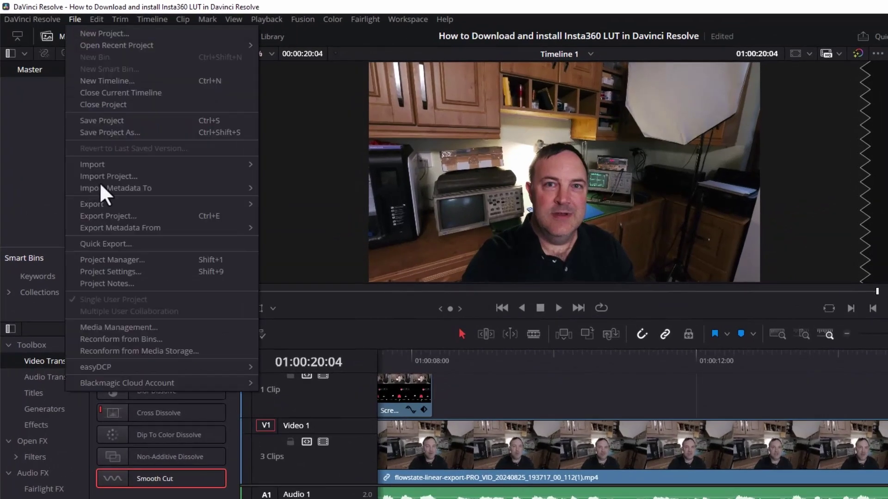
click(114, 267)
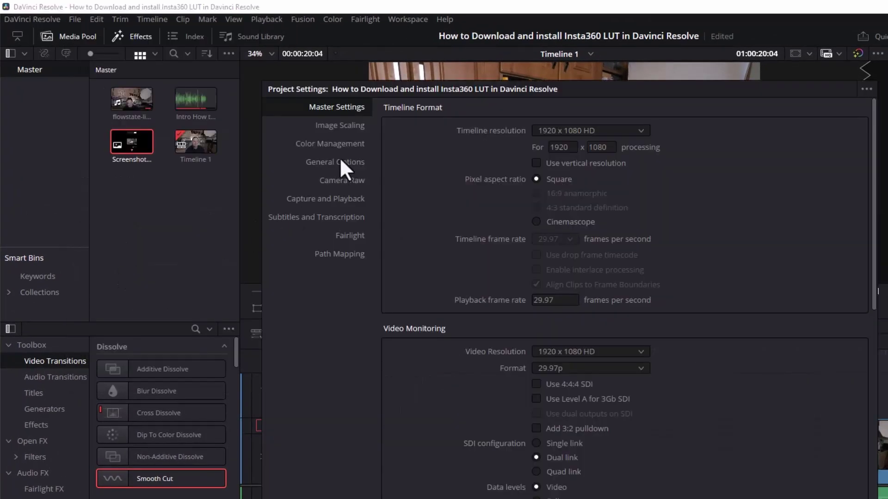
click(310, 147)
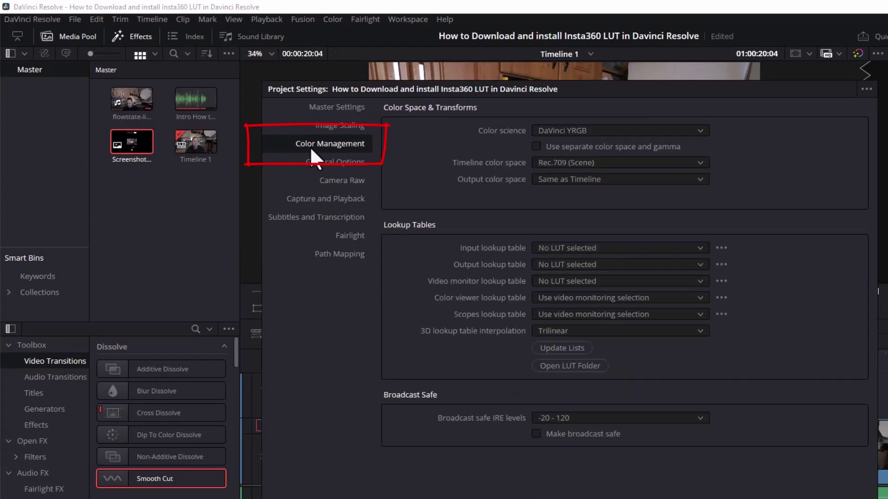
click(575, 367)
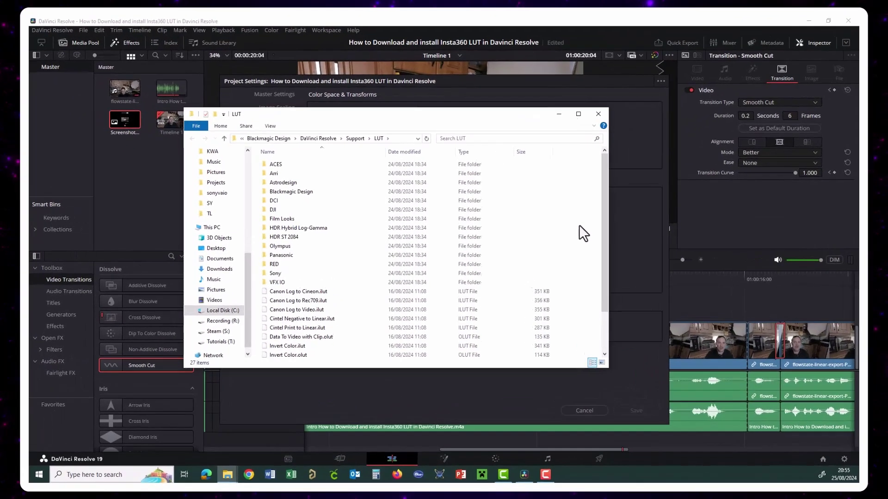
- Create a new folder named Insta360 inside Resolve's LUT directory
right_click(560, 229)
mouse_move(647, 378)
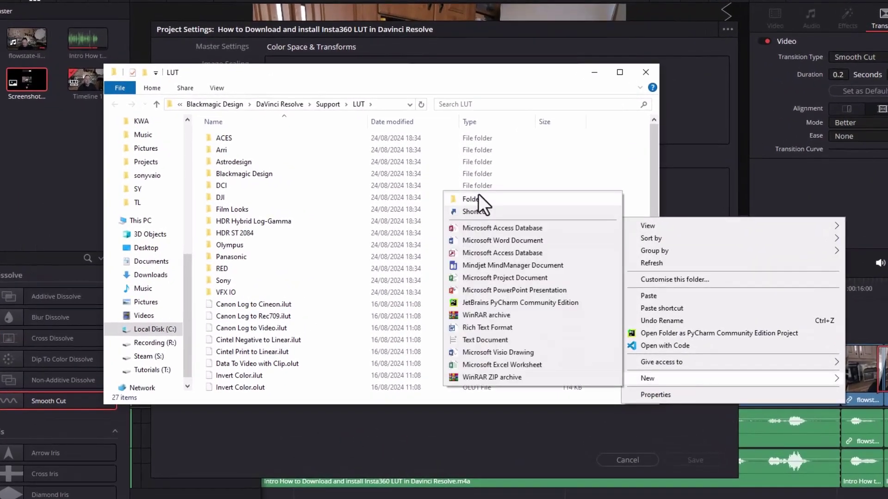
click(478, 196)
text(Insta3)
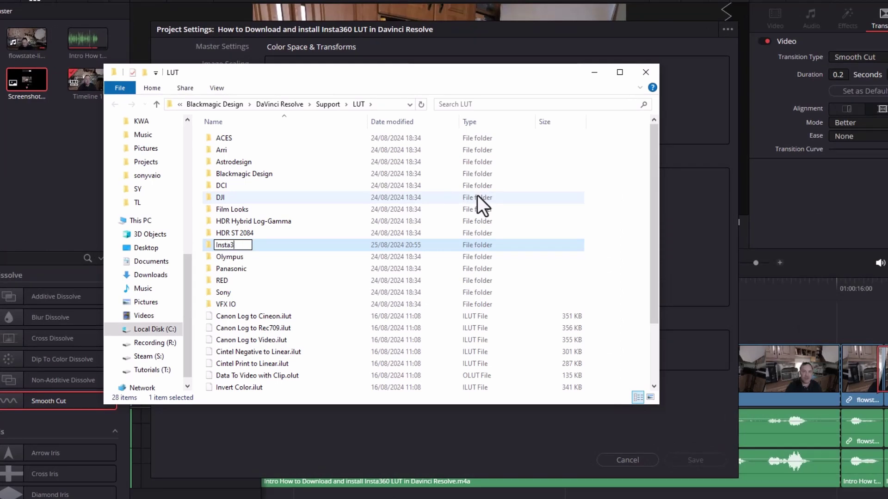
text(60)
key(Return)
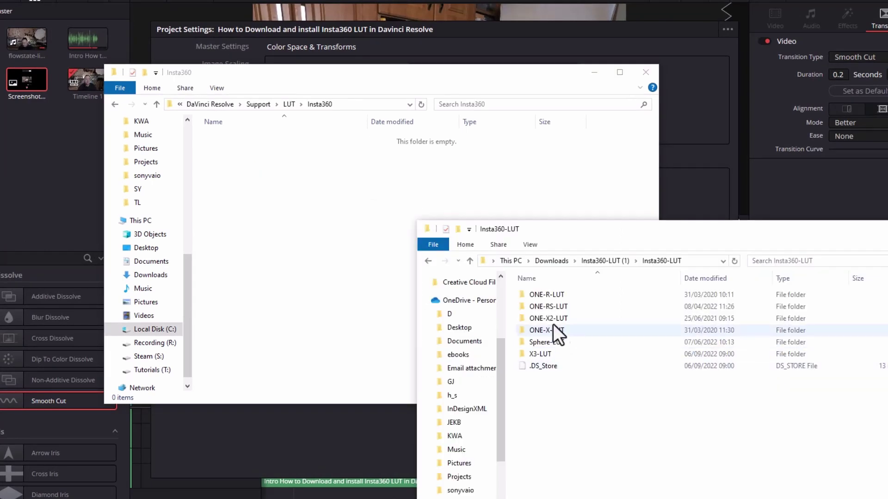
- Open the ONE-R-LUT folder and select its three CUBE files
double_click(543, 353)
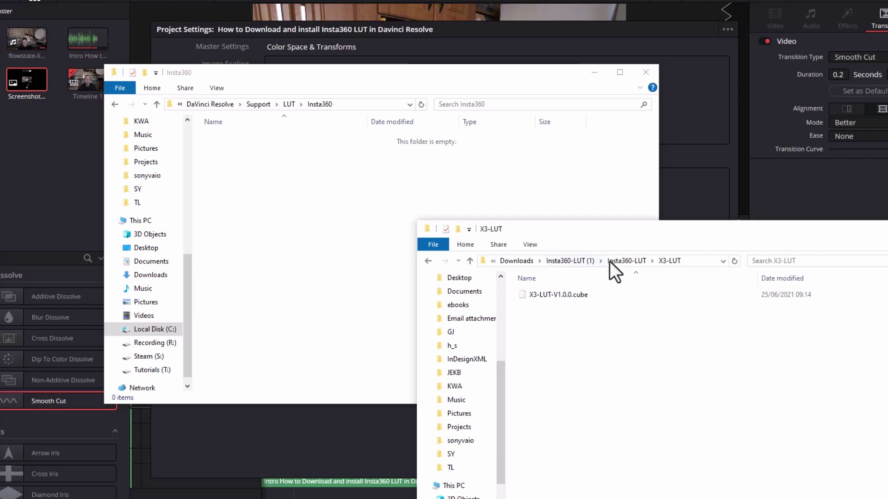
click(610, 261)
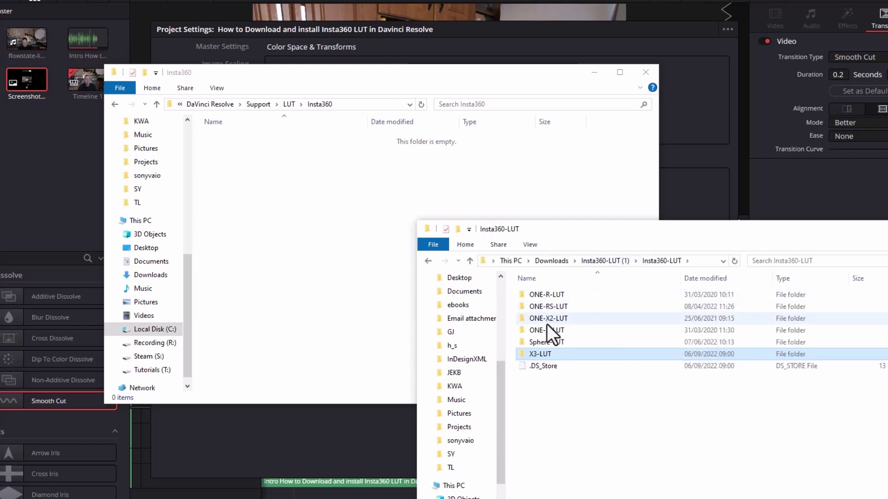
key(Home)
key(Return)
key(ctrl+a)
- Move the three CUBE files into the Insta360 folder and close that window
mouse_move(559, 323)
mouse_down()
mouse_move(599, 385)
mouse_move(310, 243)
mouse_up()
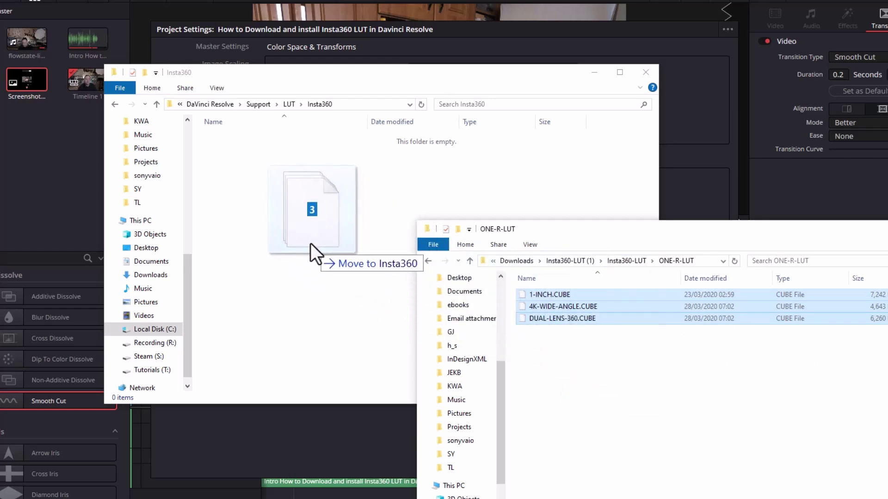
drag(310, 243, 308, 243)
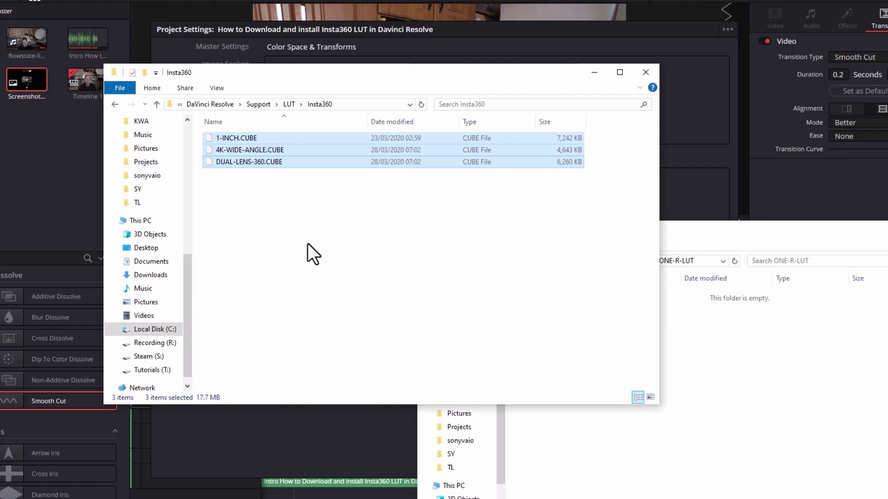
click(645, 72)
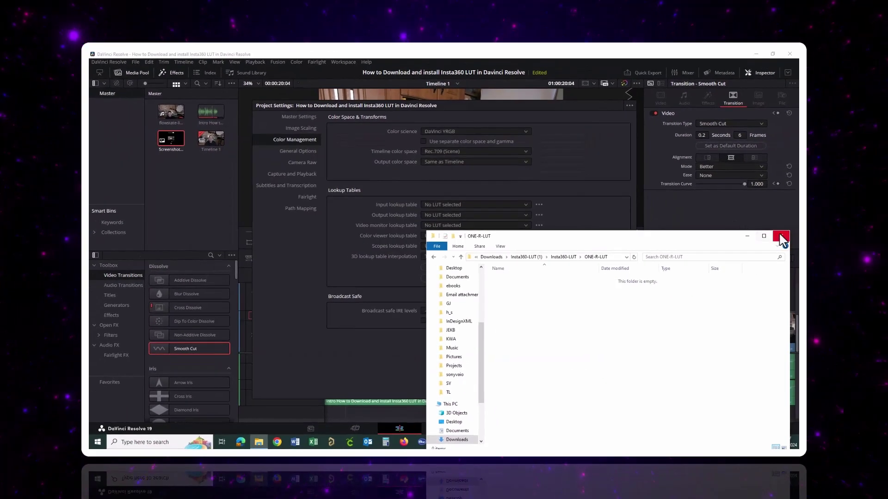
- Close the empty ONE-R-LUT window, update Resolve's LUT lists, and save project settings
click(789, 236)
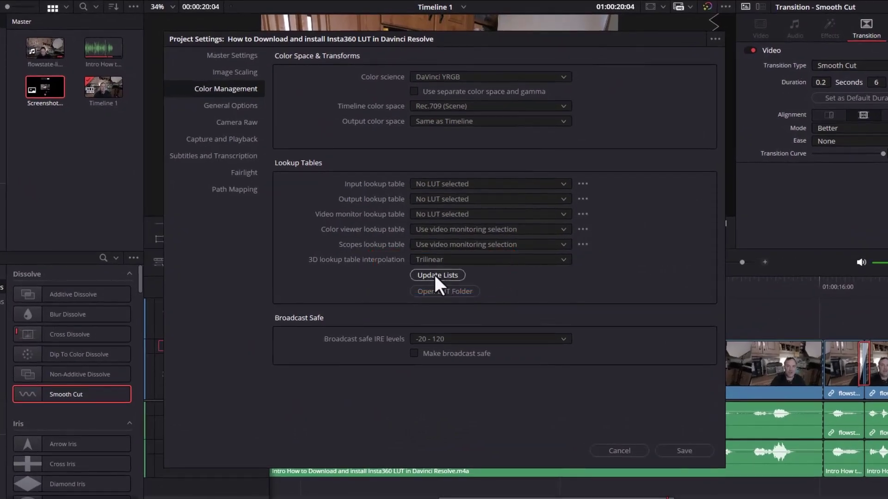
click(434, 274)
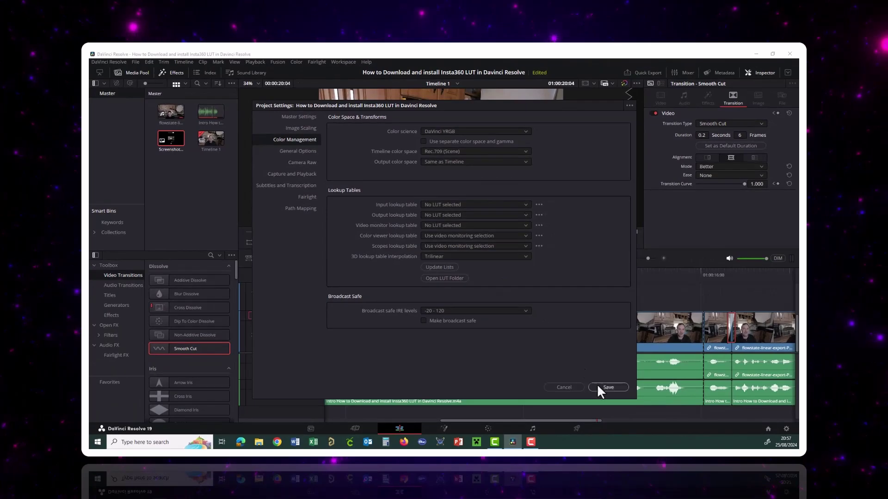
click(598, 389)
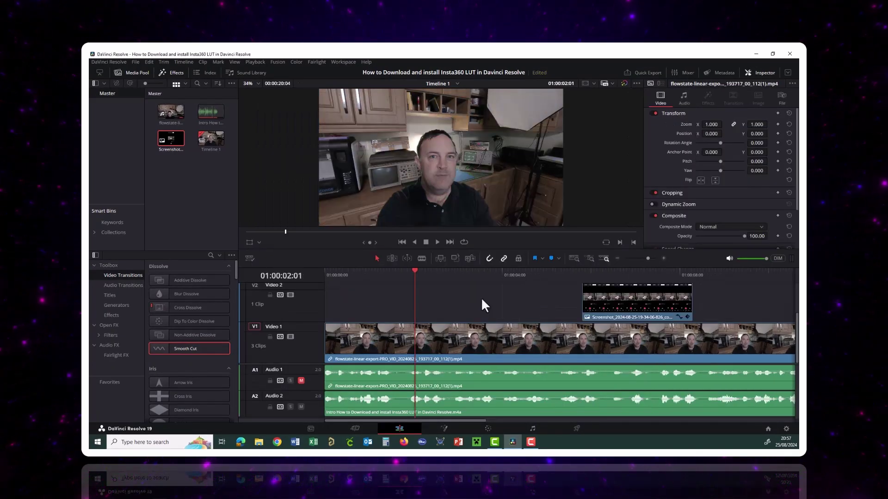
- Select the V1 talking-head clip, go to Color, and link corrector node 02 after node 01
click(470, 329)
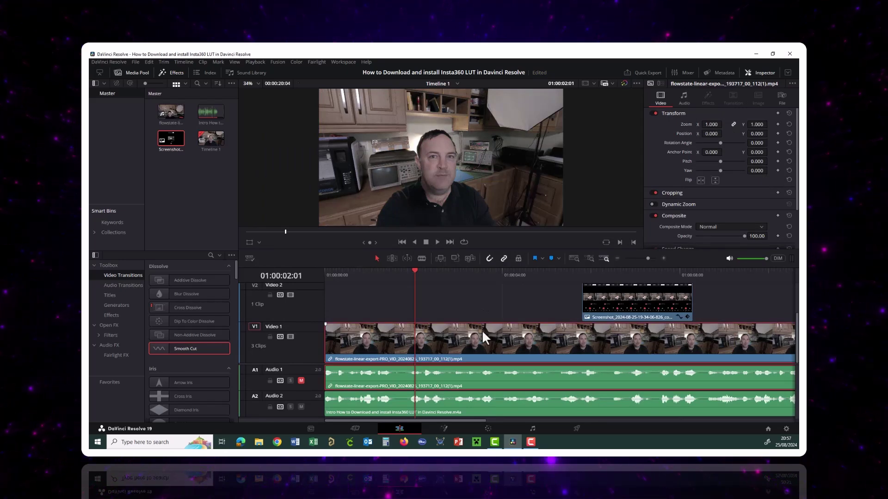
click(489, 428)
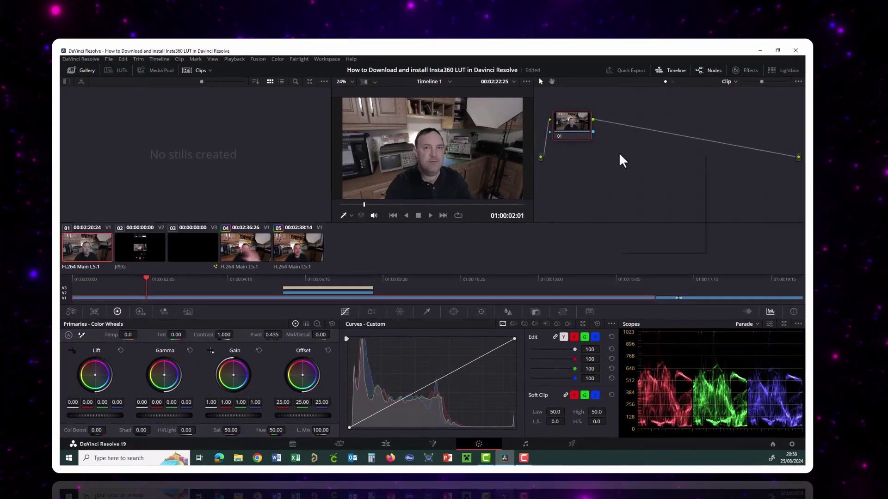
right_click(621, 161)
mouse_move(621, 208)
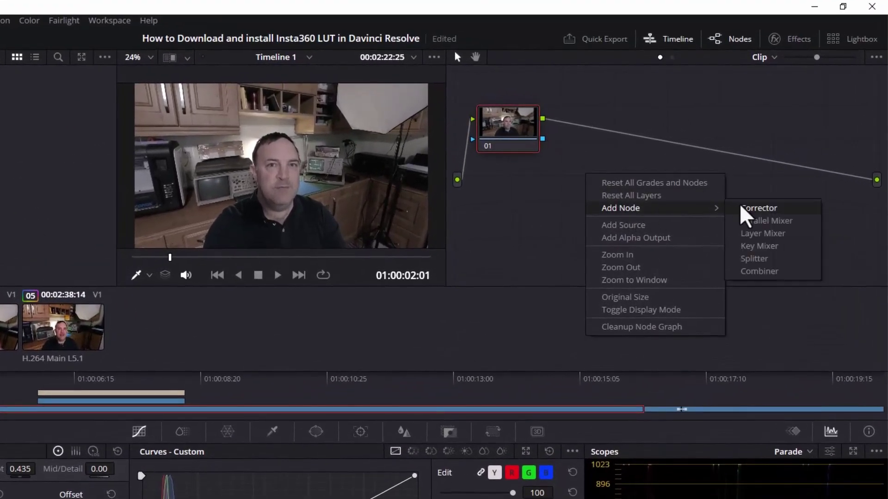
click(749, 211)
mouse_move(591, 182)
mouse_down()
mouse_move(626, 167)
mouse_move(623, 149)
mouse_up()
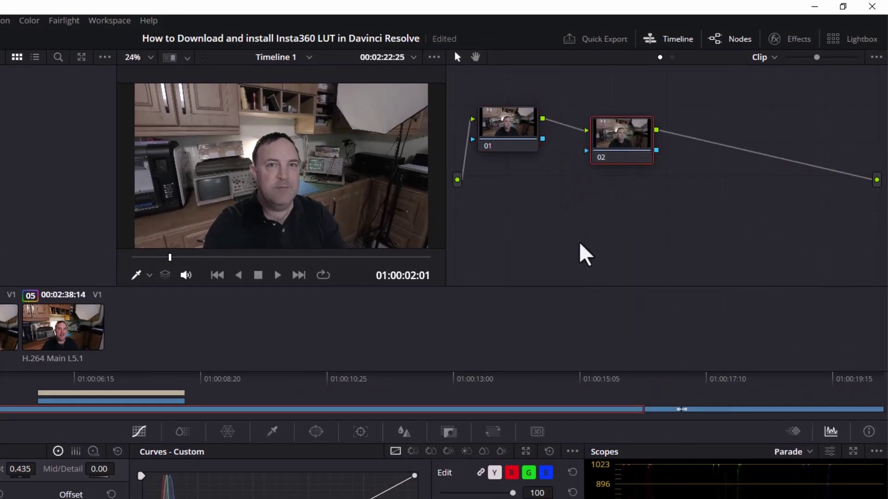
- Assign the Insta360 1-INCH LUT to node 02, then play the clip in the viewer
right_click(624, 145)
mouse_move(644, 182)
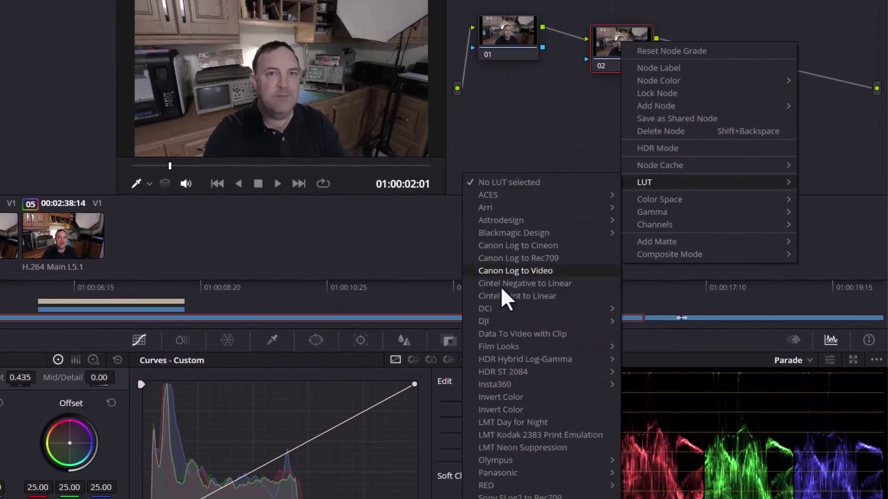
mouse_move(495, 384)
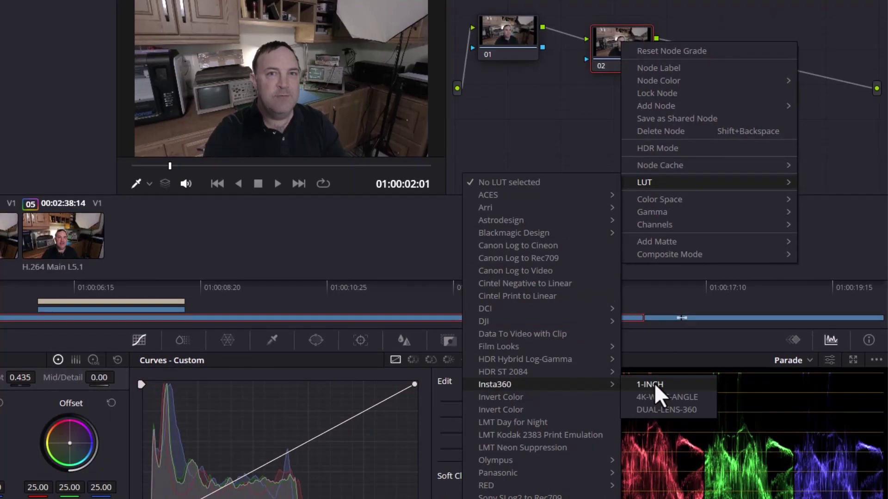
click(654, 384)
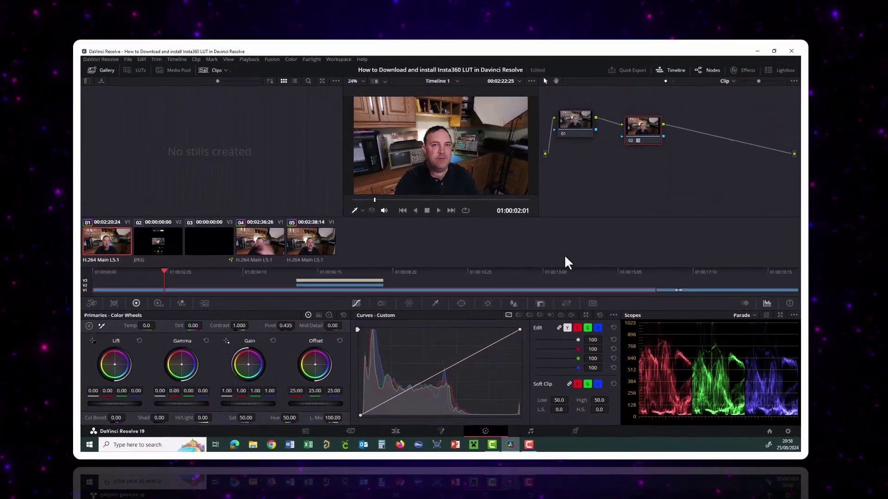
click(438, 210)
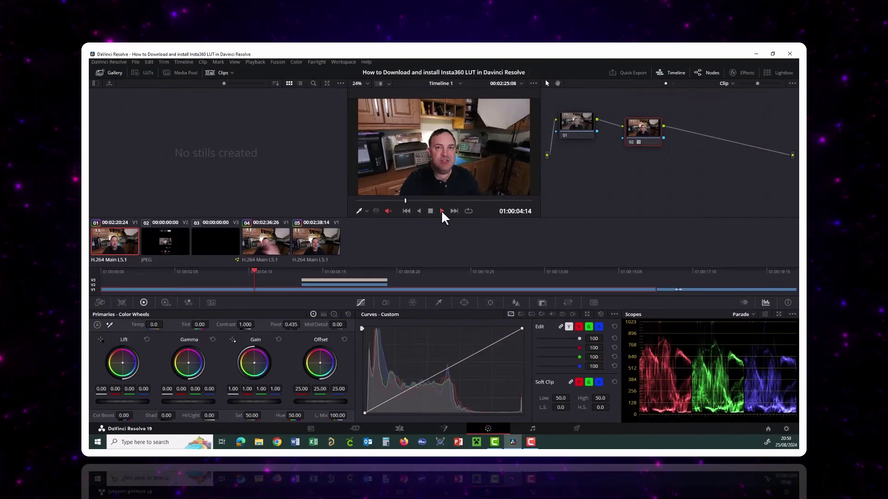